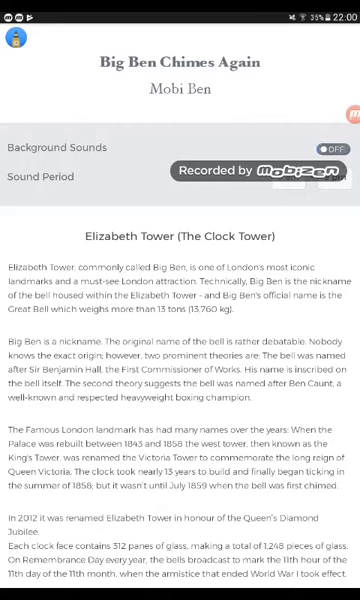
# Switch the Background Sounds toggle on in Big Ben Chimes Again's settings
pyautogui.click(333, 149)
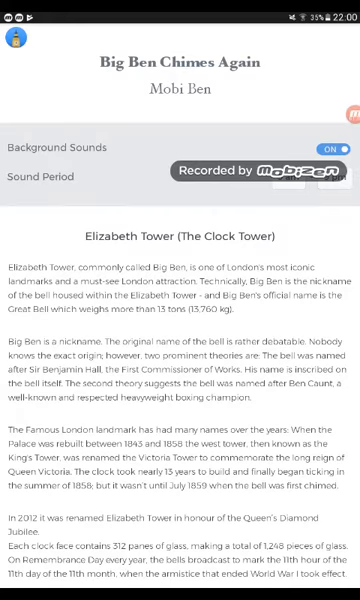
# Close the information page and return to the Big Ben clock face
pyautogui.click(15, 37)
pyautogui.scroll(-5, 180, 300)
pyautogui.scroll(-5, 180, 300)
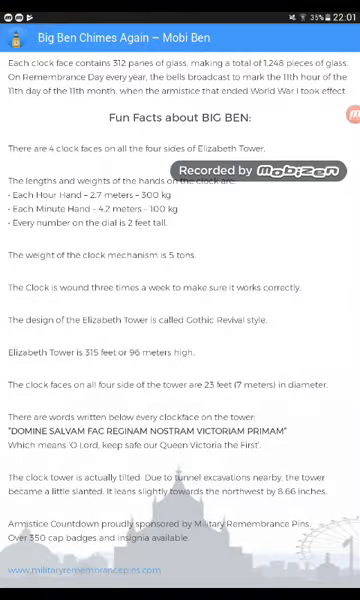
pyautogui.scroll(10, 180, 300)
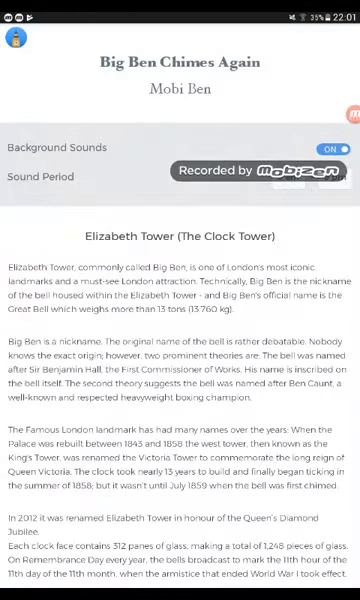
# Leave the app, drop the Big Ben Chimes icon into HACKING APP, and open that folder
pyautogui.click(15, 37)
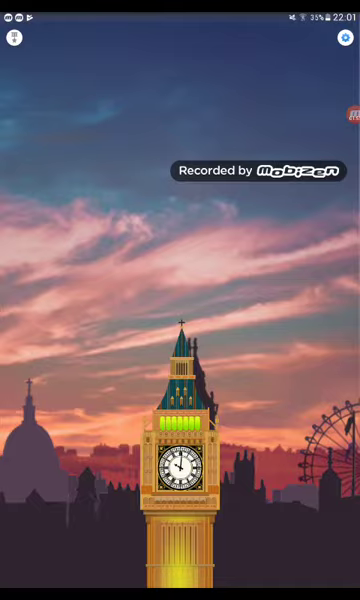
pyautogui.press('Home')
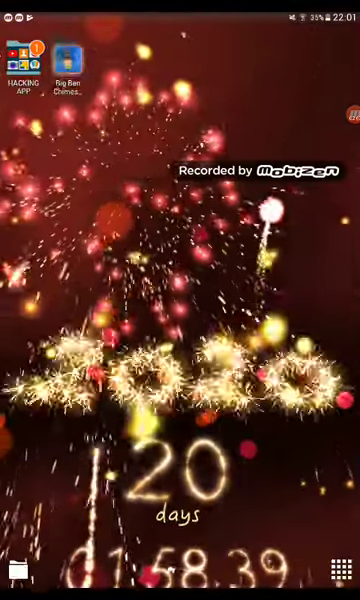
pyautogui.moveTo(67, 60)
pyautogui.mouseDown()
pyautogui.moveTo(48, 104)
pyautogui.moveTo(50, 112)
pyautogui.mouseUp()
pyautogui.click(24, 58)
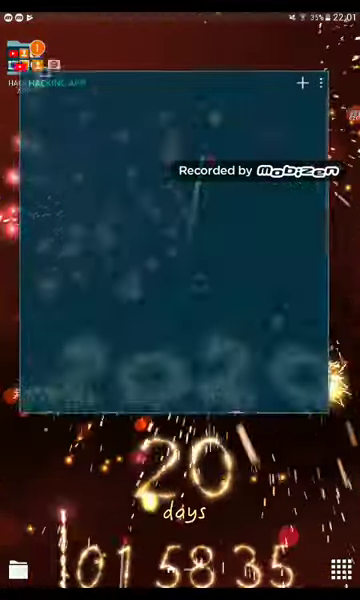